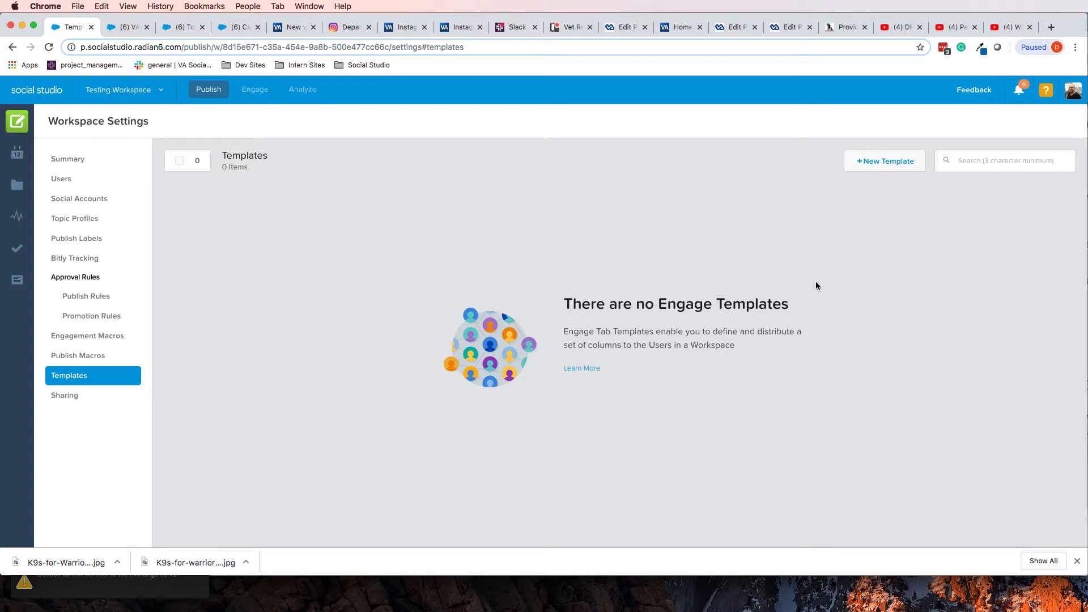
Step: Start a new Engage tab template and add a column containing all available social accounts
left_click_drag(624, 304, 756, 361)
left_click(757, 361)
left_click(887, 170)
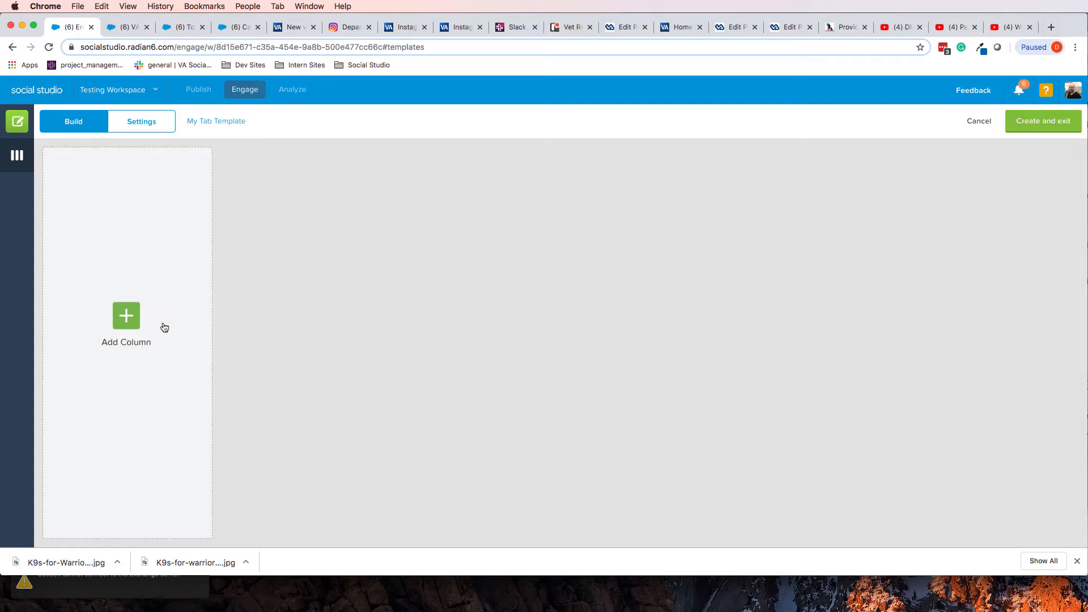
left_click(127, 316)
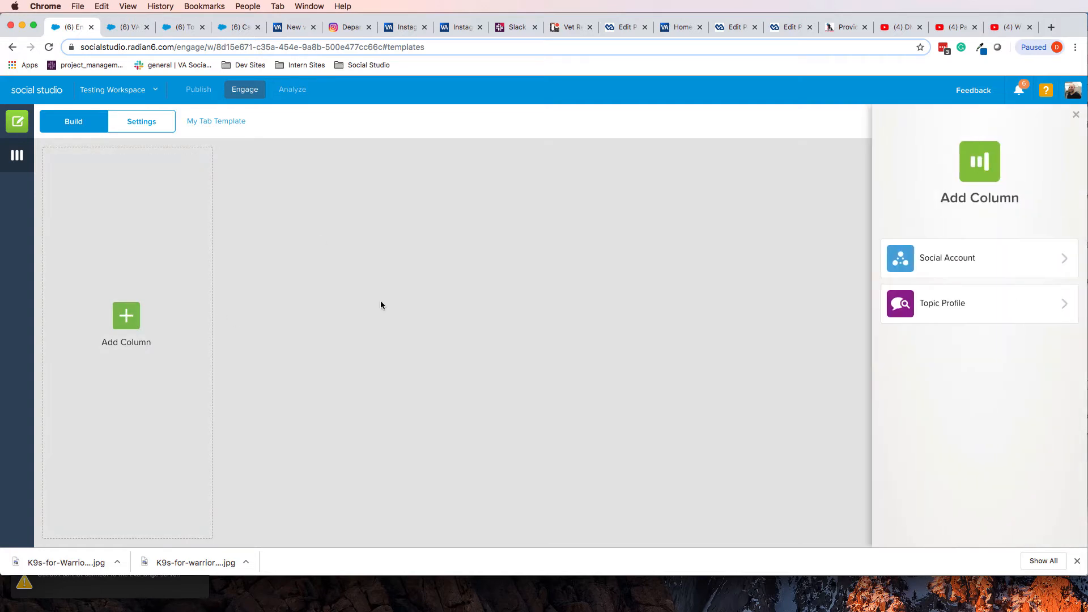
left_click(964, 263)
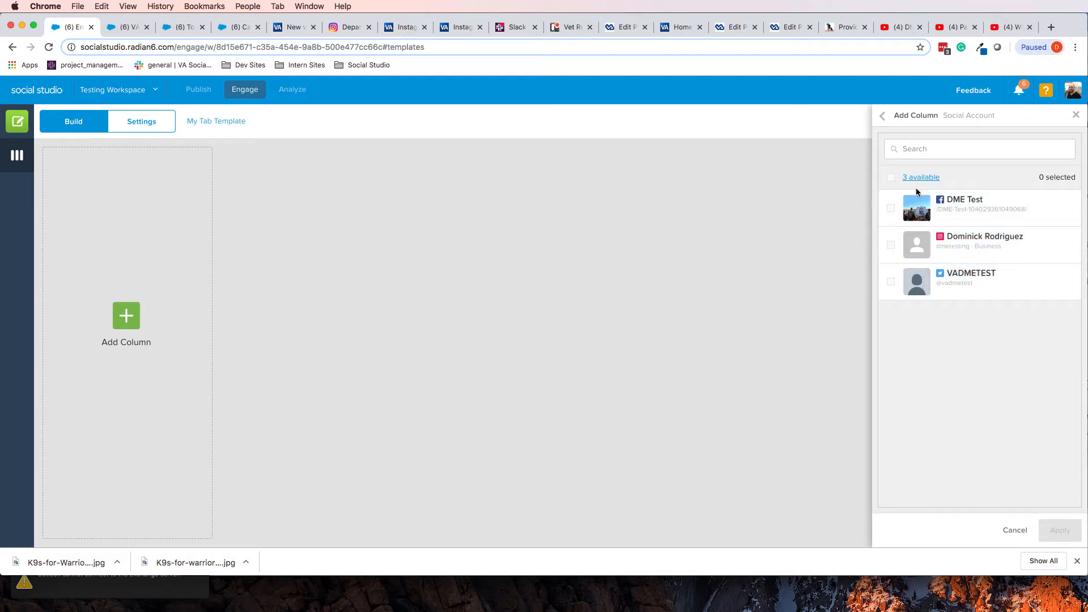
left_click(892, 179)
left_click(1060, 530)
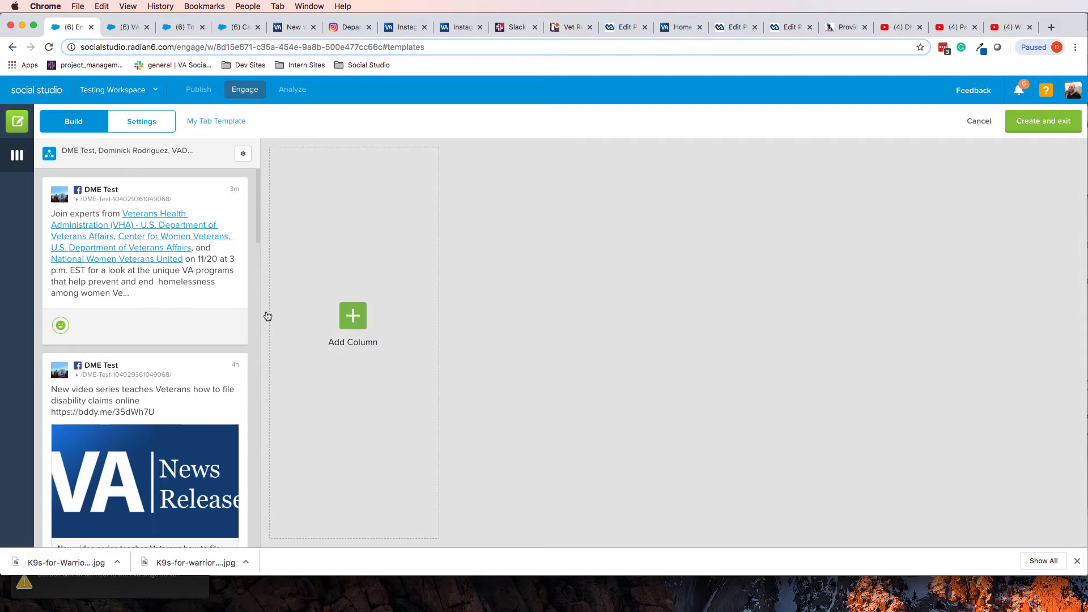
Step: Start a second template column and open the list of available topic profiles
left_click(346, 324)
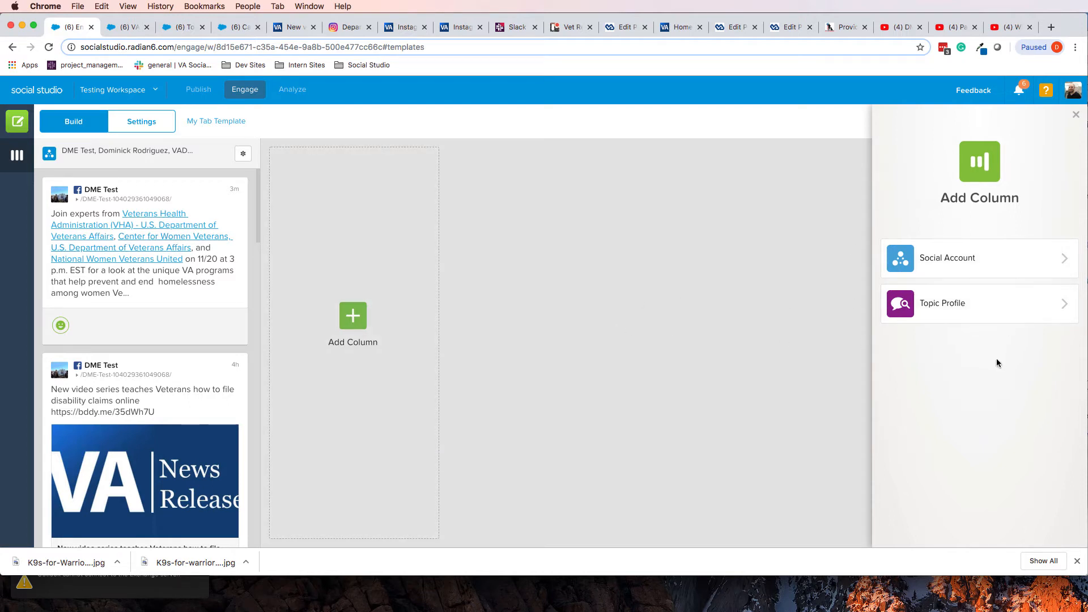
left_click(978, 306)
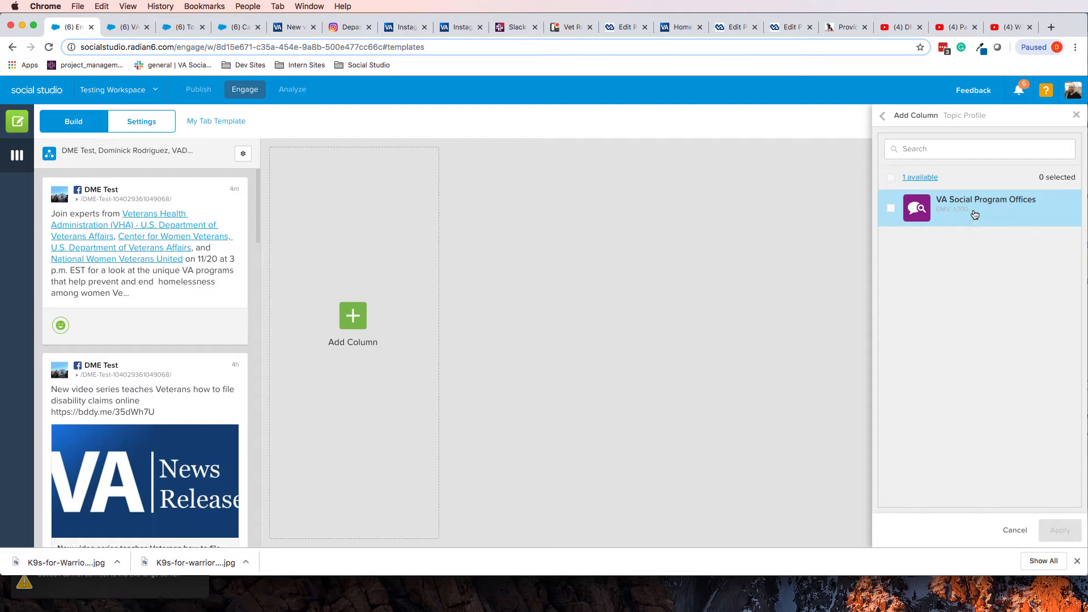
Step: View the twitter.com/SecWilkie profile and its address in a new browser tab, then return to the Social Studio template
key("super+t")
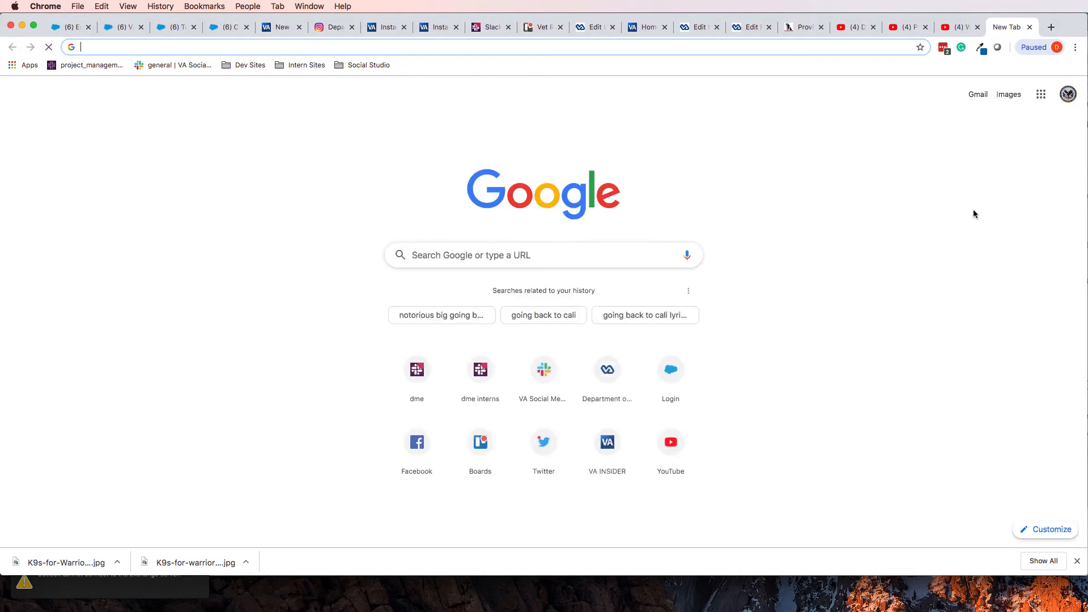
type("twitterc")
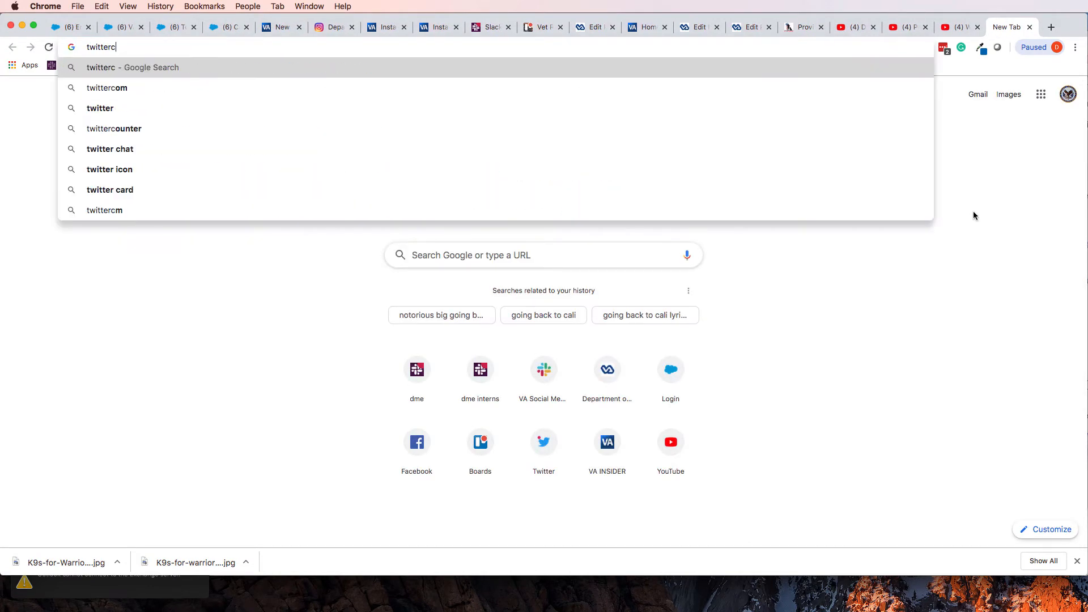
key("BackSpace")
type(".com")
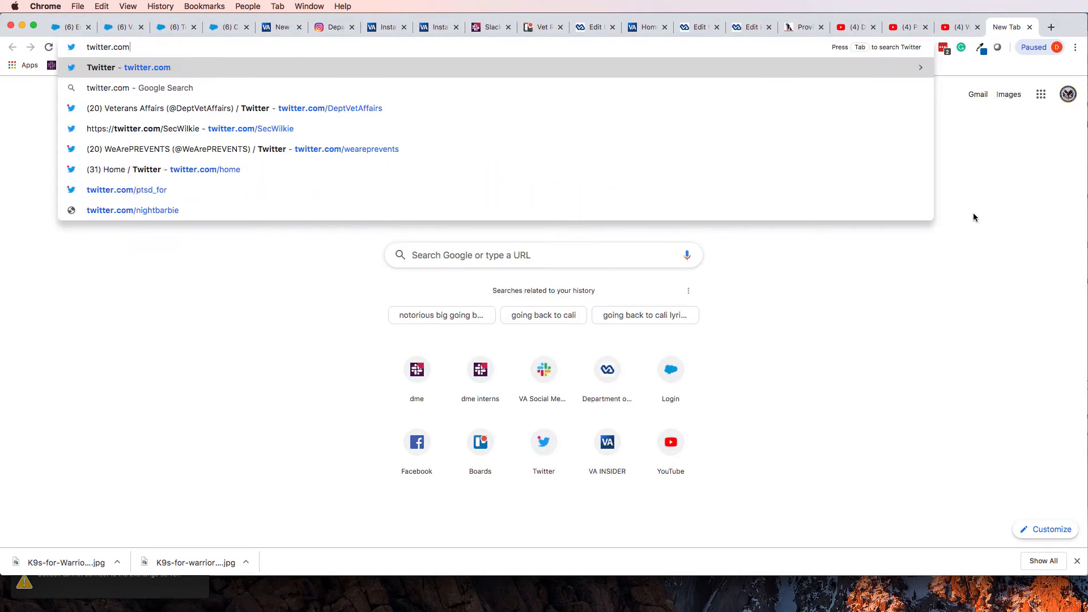
left_click(448, 131)
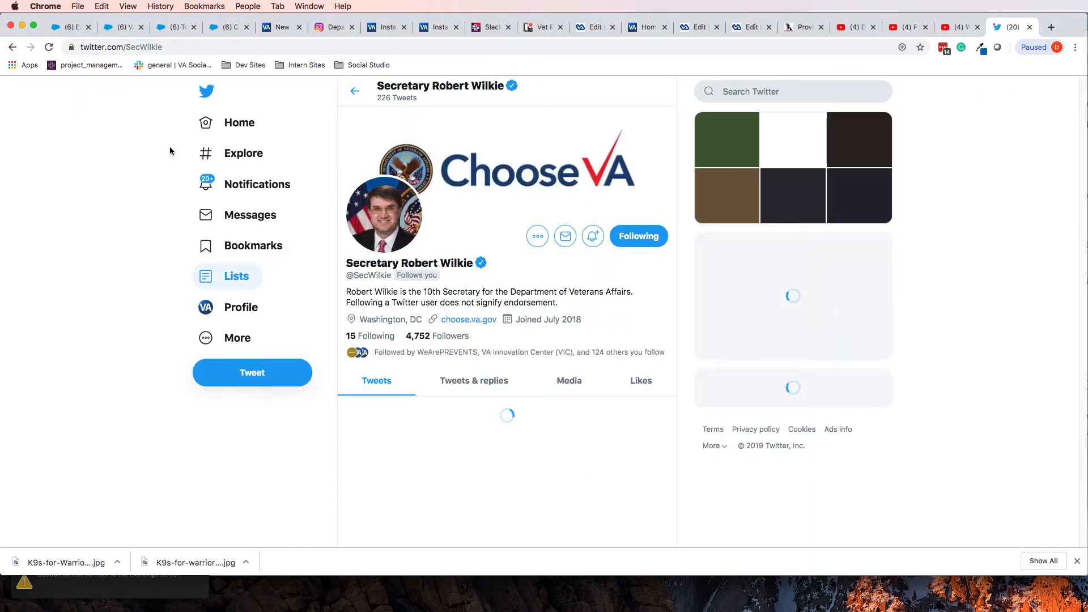
left_click(132, 45)
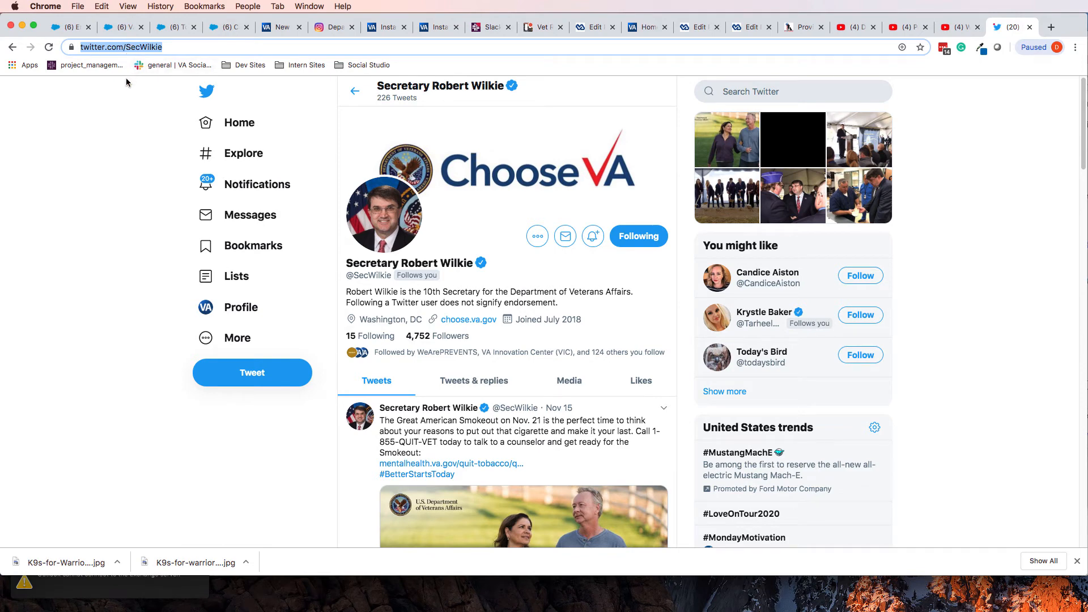
left_click(58, 31)
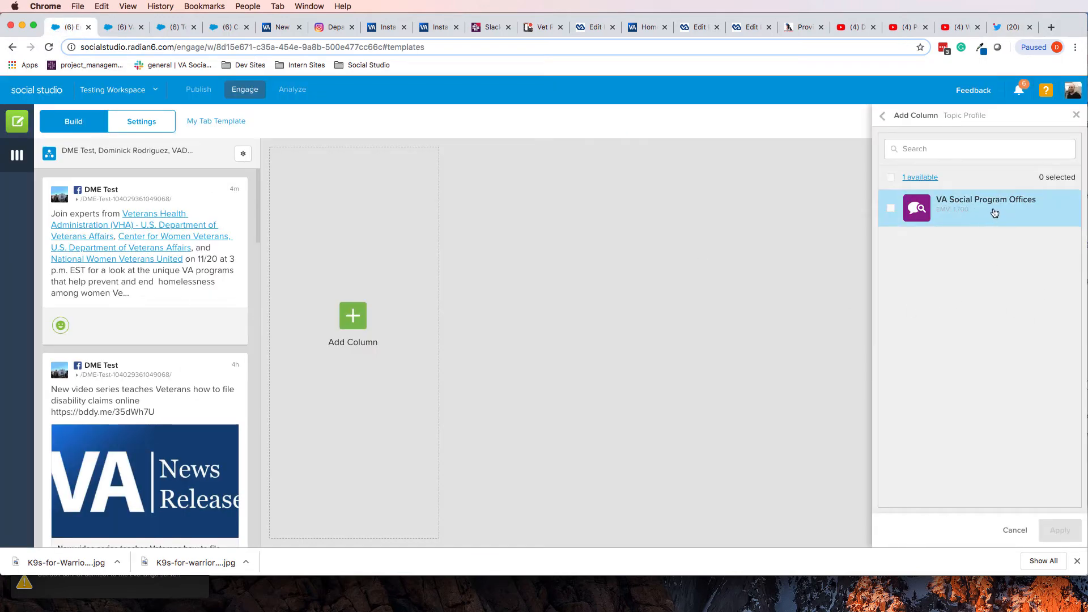
Step: Add the VA Social Program Offices topic profile as the second column and save the new template
left_click(958, 208)
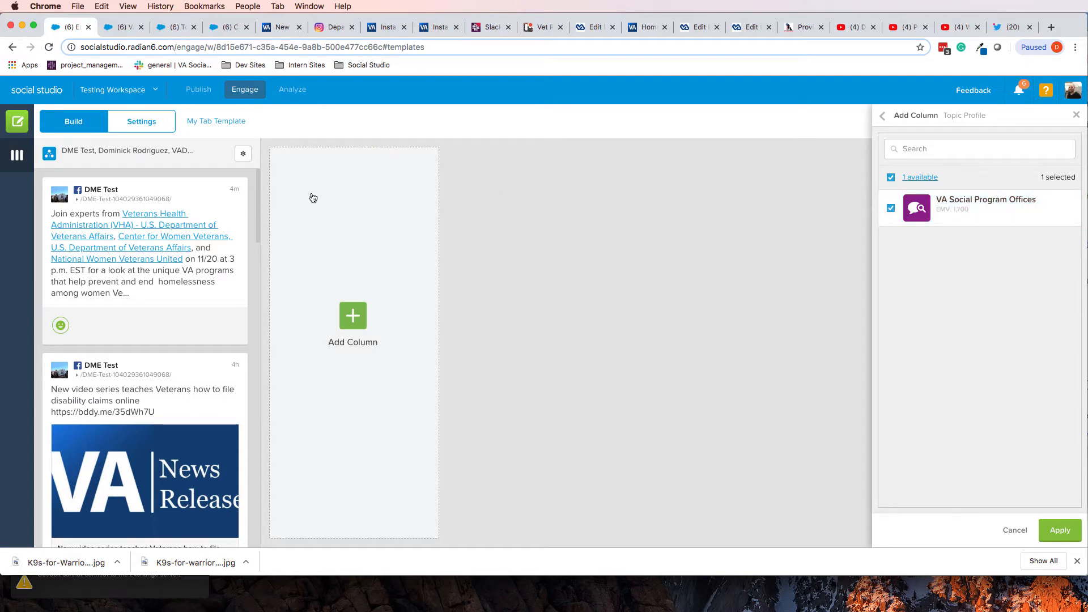
left_click(1060, 530)
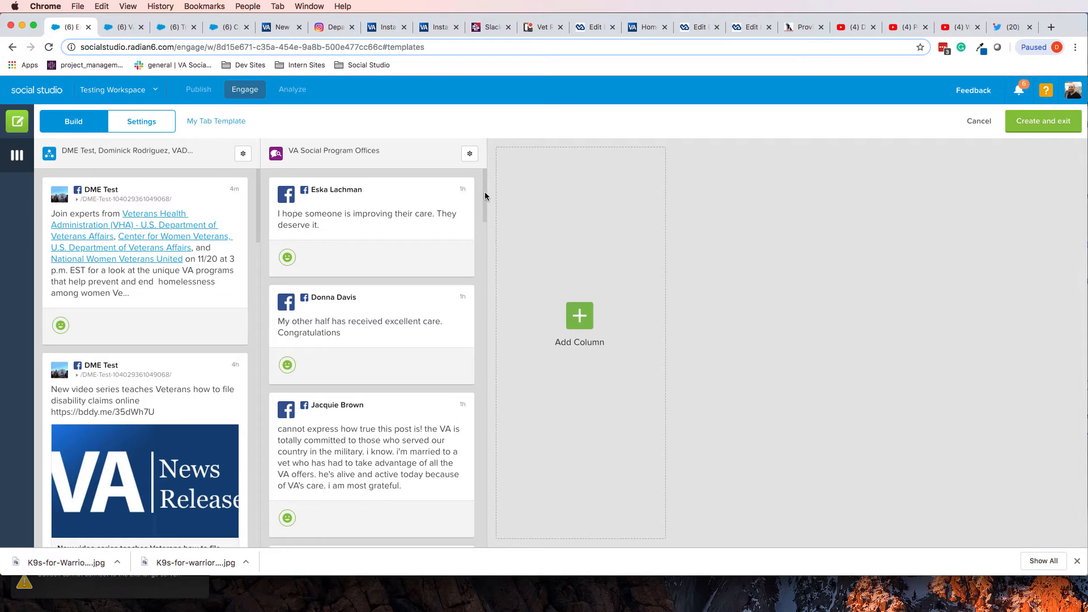
left_click(392, 211)
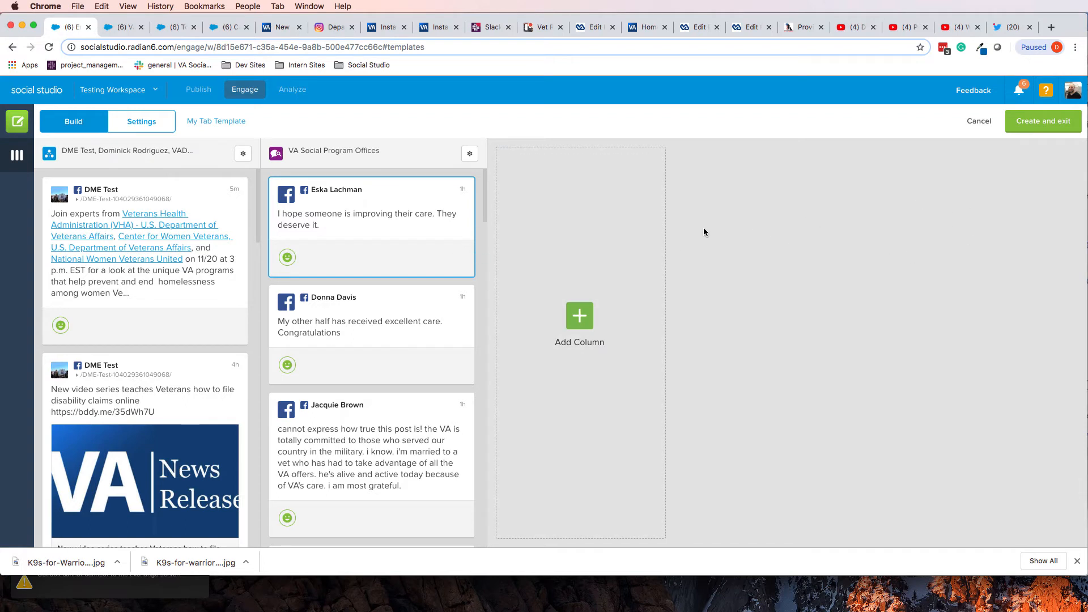
left_click(1053, 128)
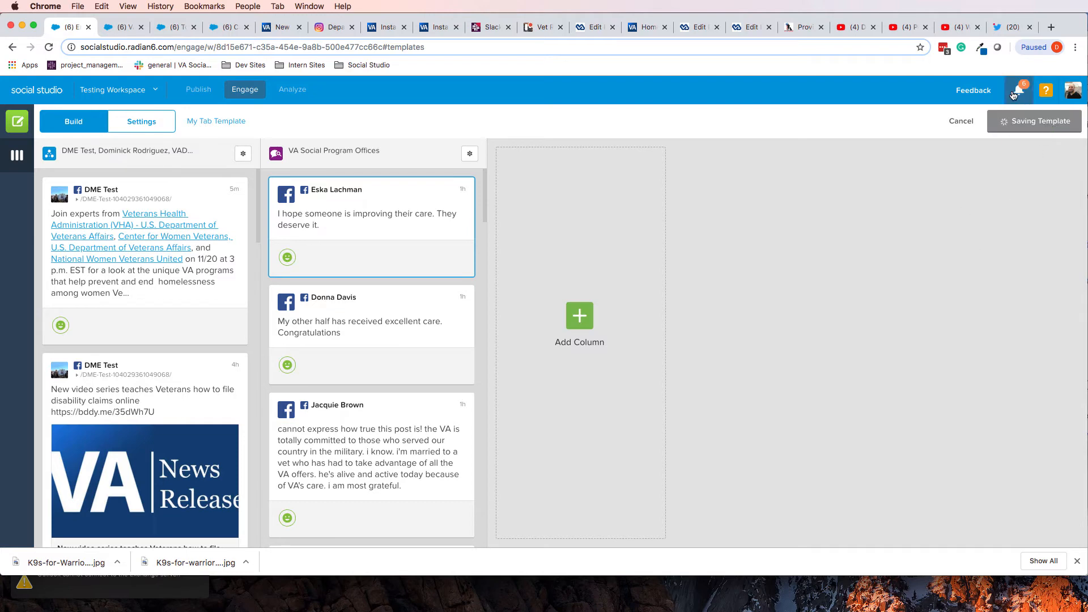
left_click(1076, 560)
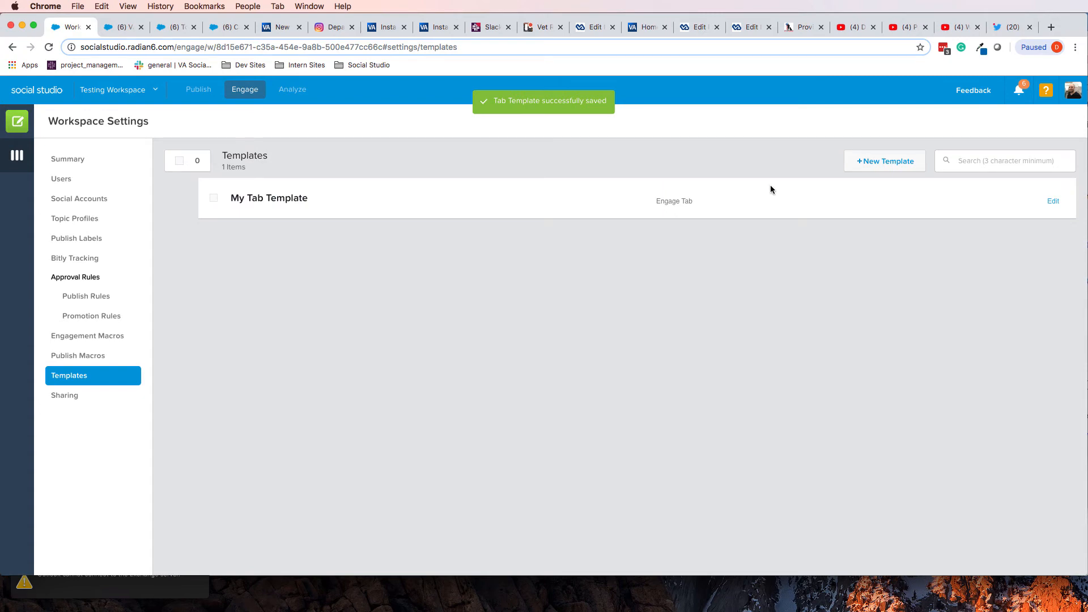
Step: Rename the saved tab template as Sample and save the change
left_click(1052, 201)
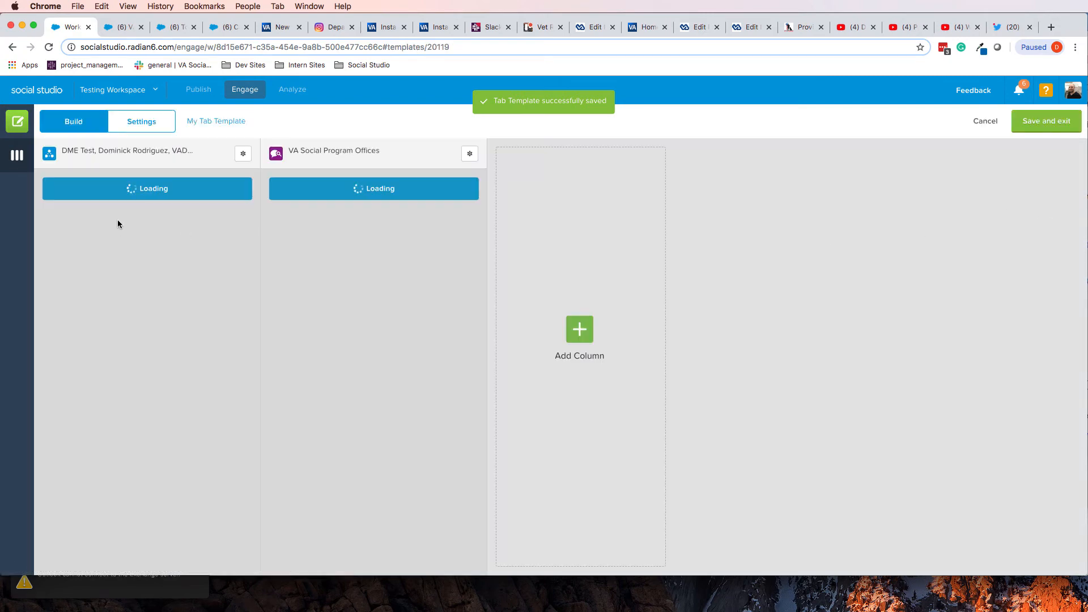
left_click(232, 119)
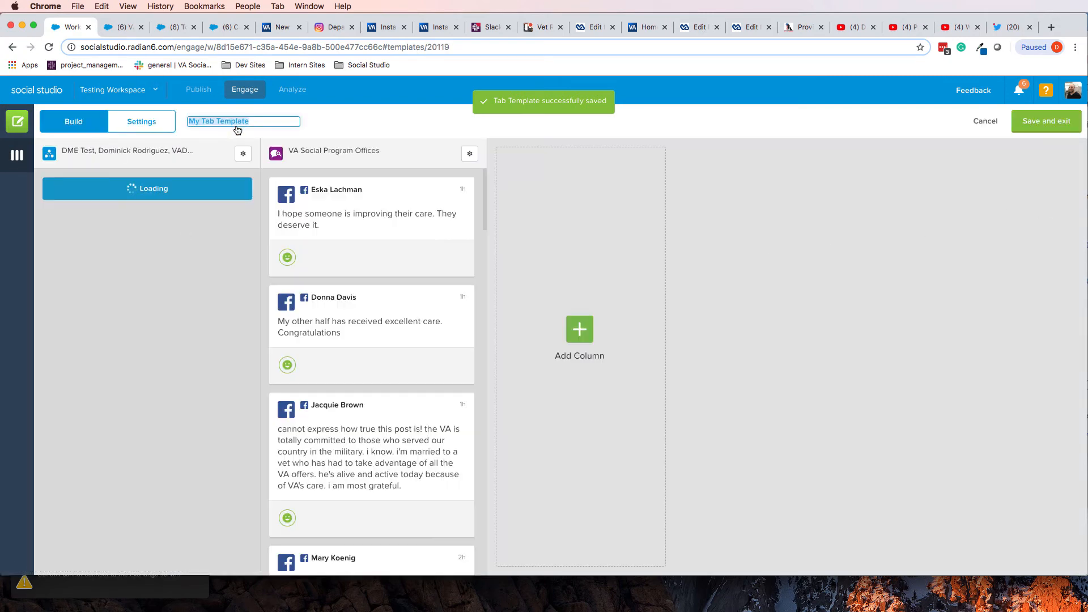
type("Sample")
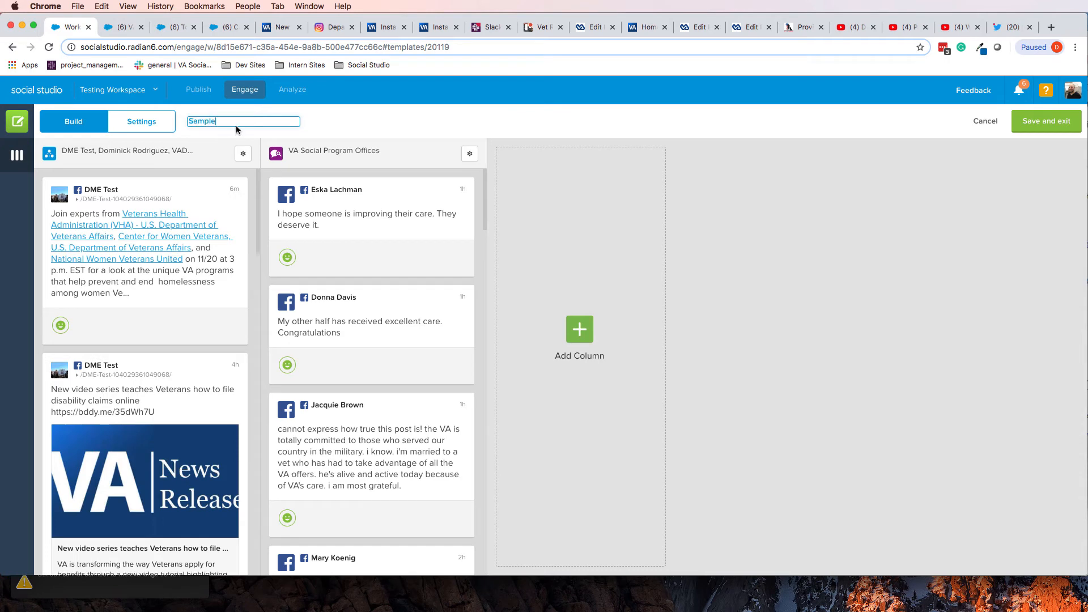
left_click(1042, 126)
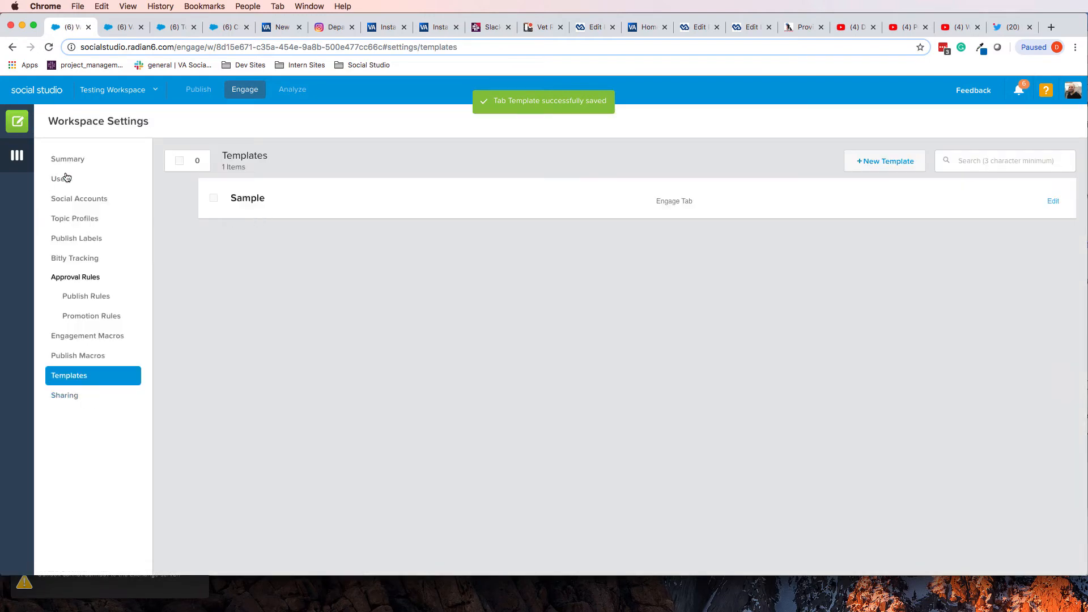
left_click(111, 33)
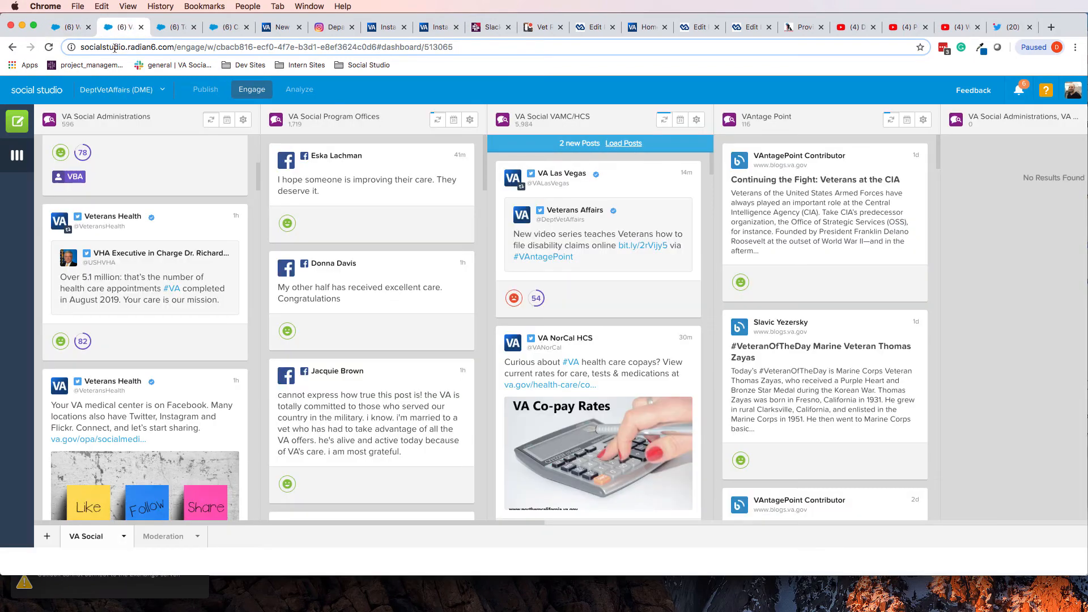
left_click(174, 29)
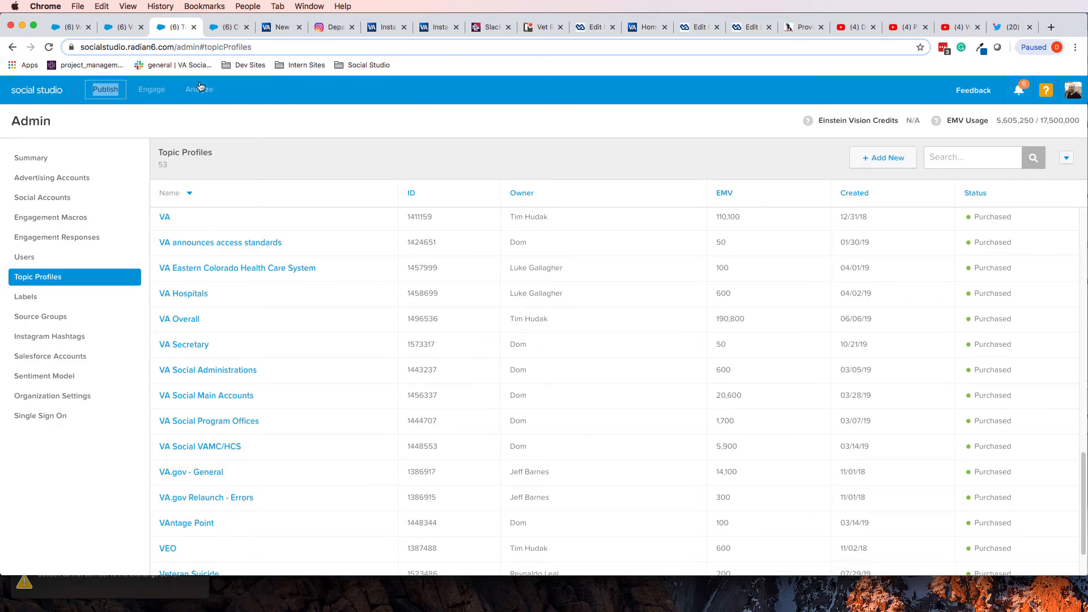
left_click(226, 28)
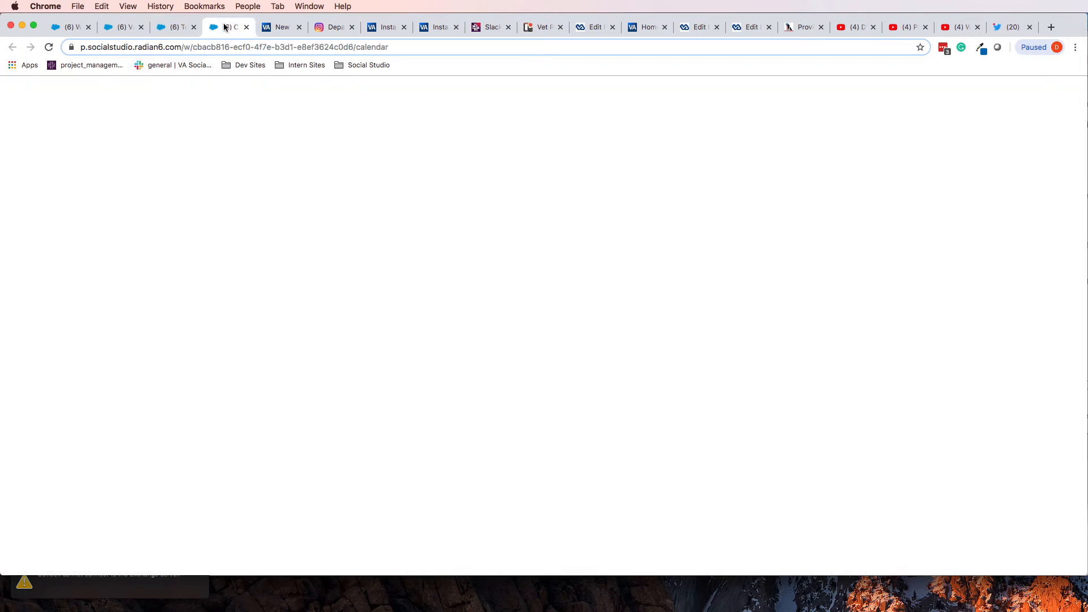
left_click(71, 27)
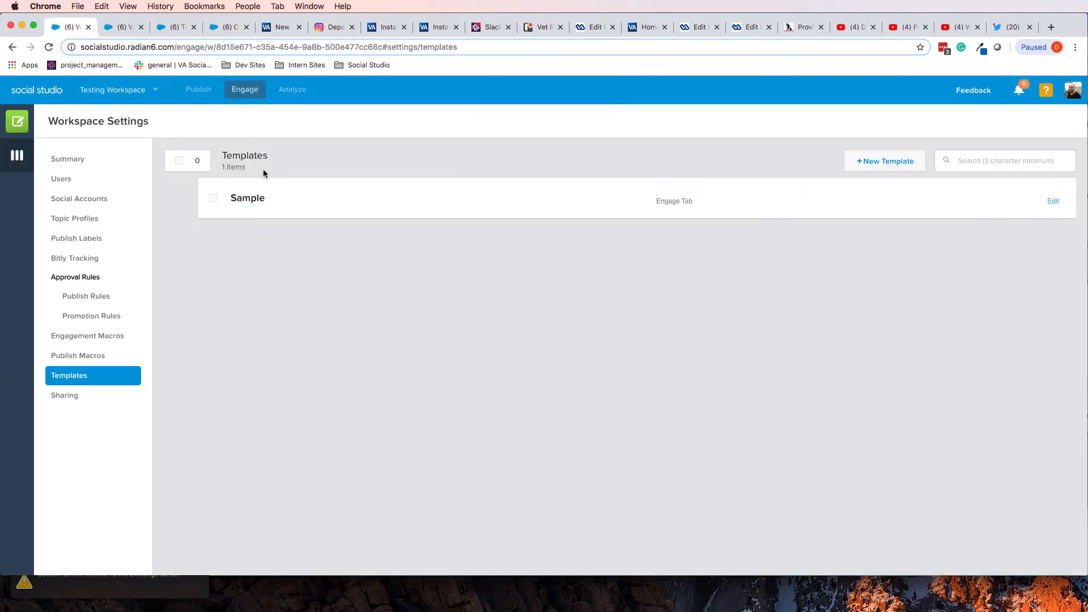
Step: Create a new tab in the Testing Workspace's Engage dashboard from the Sample template
left_click(250, 92)
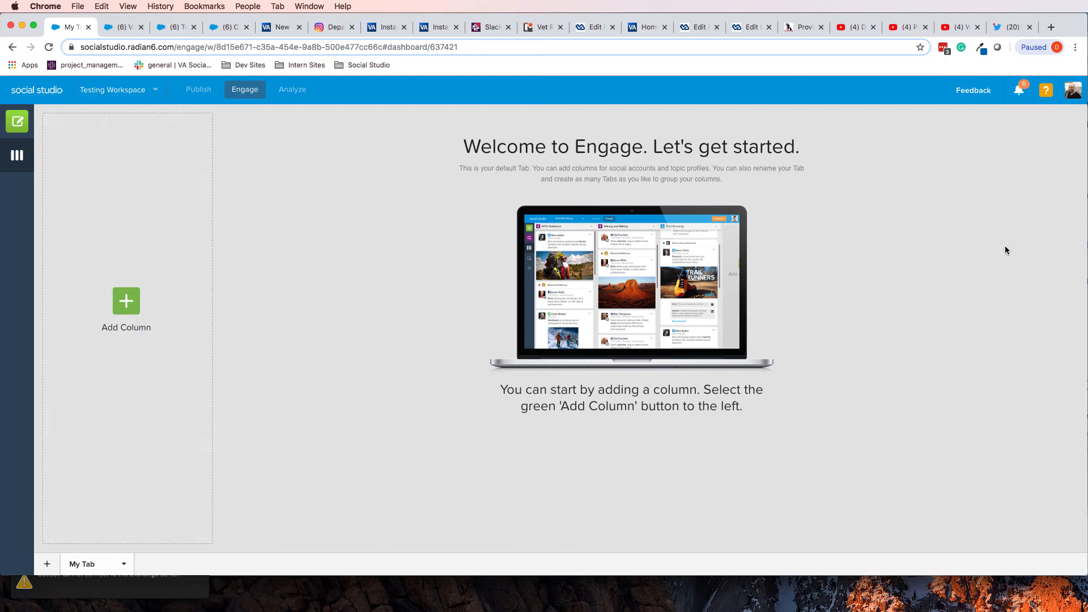
left_click(47, 565)
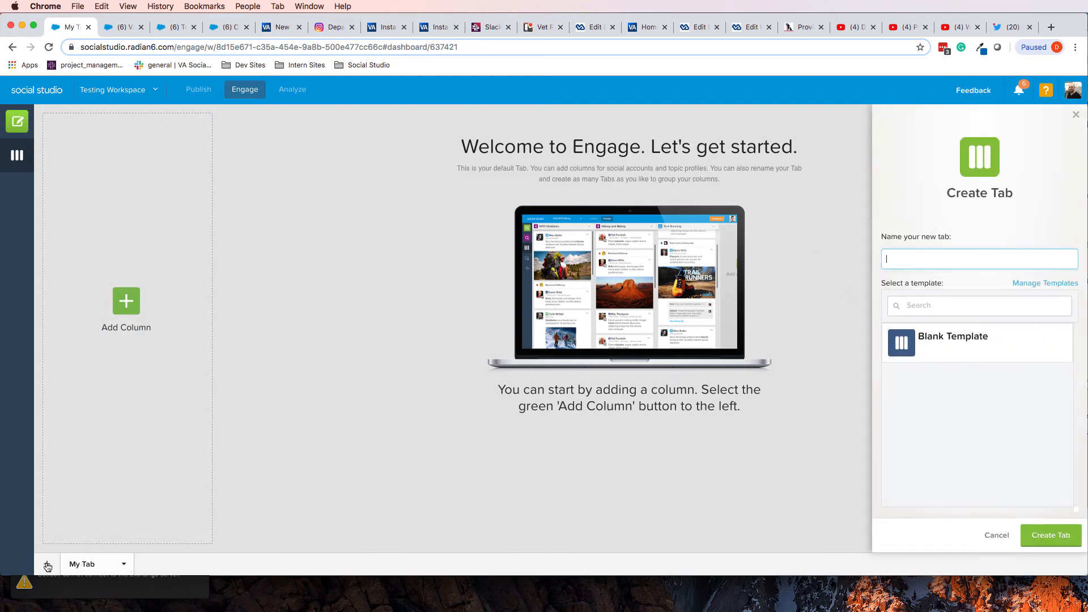
left_click(967, 258)
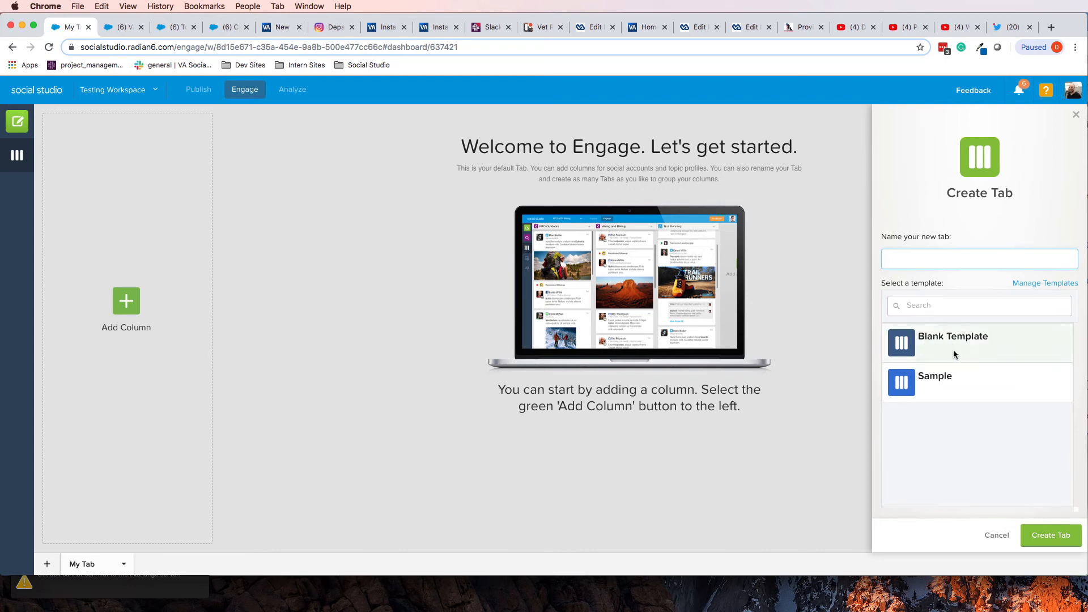
left_click(904, 386)
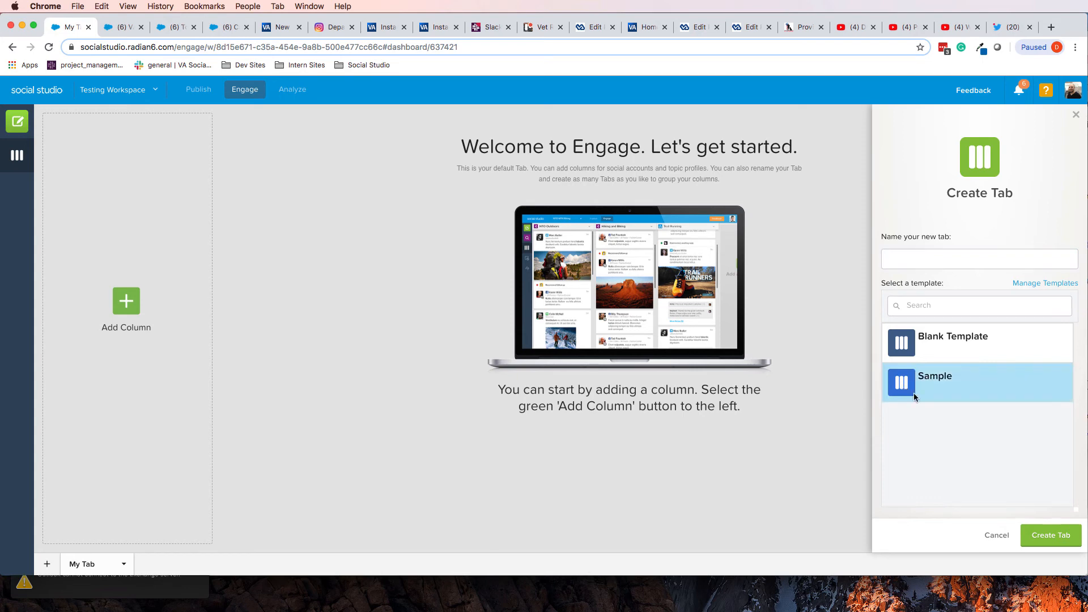
left_click(1062, 540)
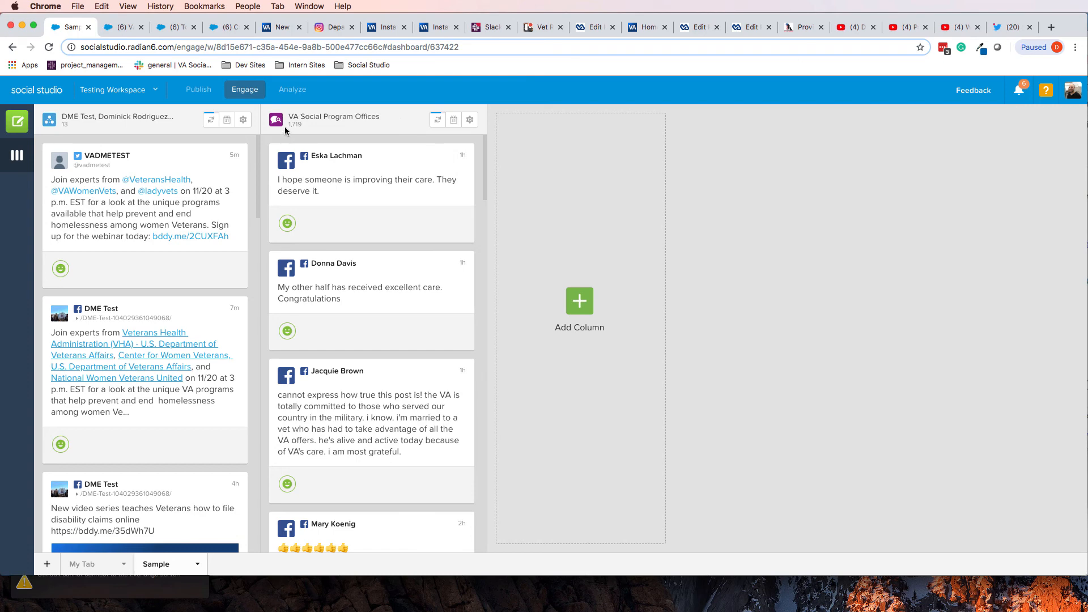
Step: Inspect the first post in the VA Social Program Offices column, examining its info, activity notes and conversation
mouse_move(306, 124)
scroll(378, 209, "down", 5)
scroll(363, 201, "up", 5)
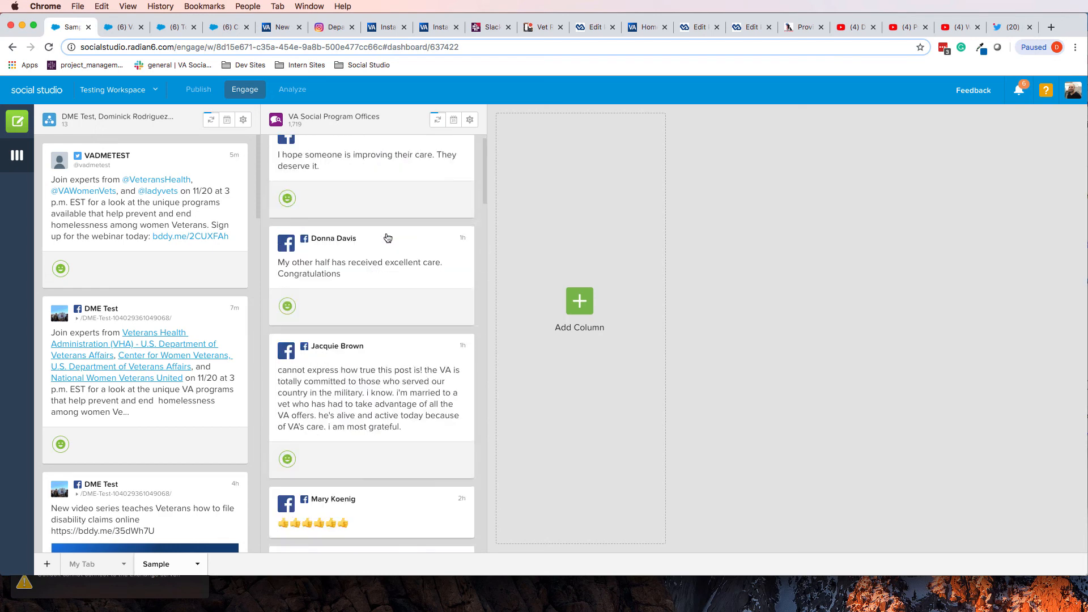
left_click(358, 199)
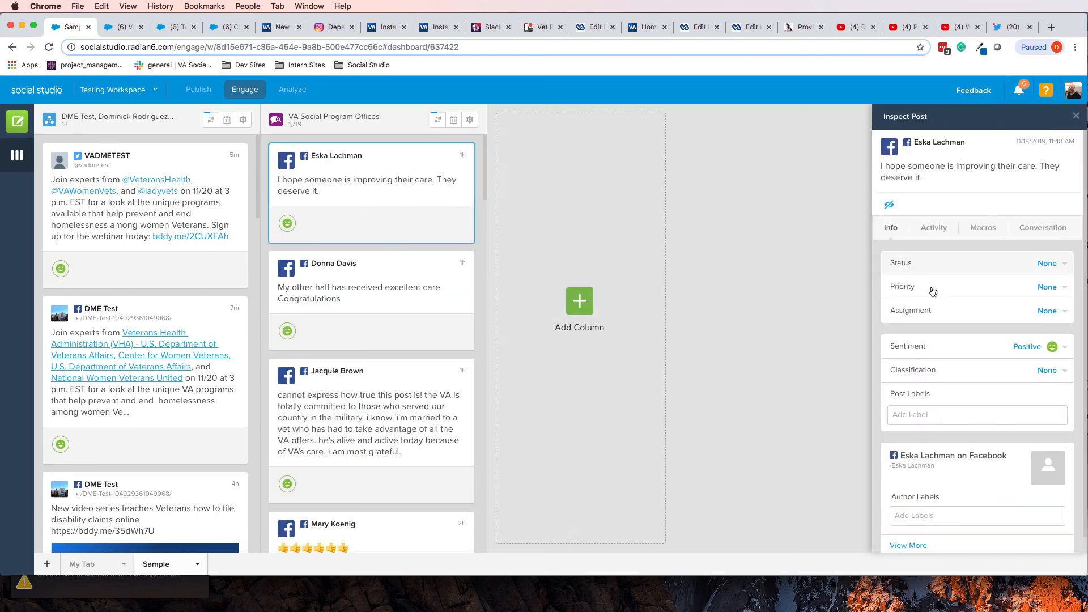
scroll(963, 308, "down", 1)
scroll(951, 372, "up", 1)
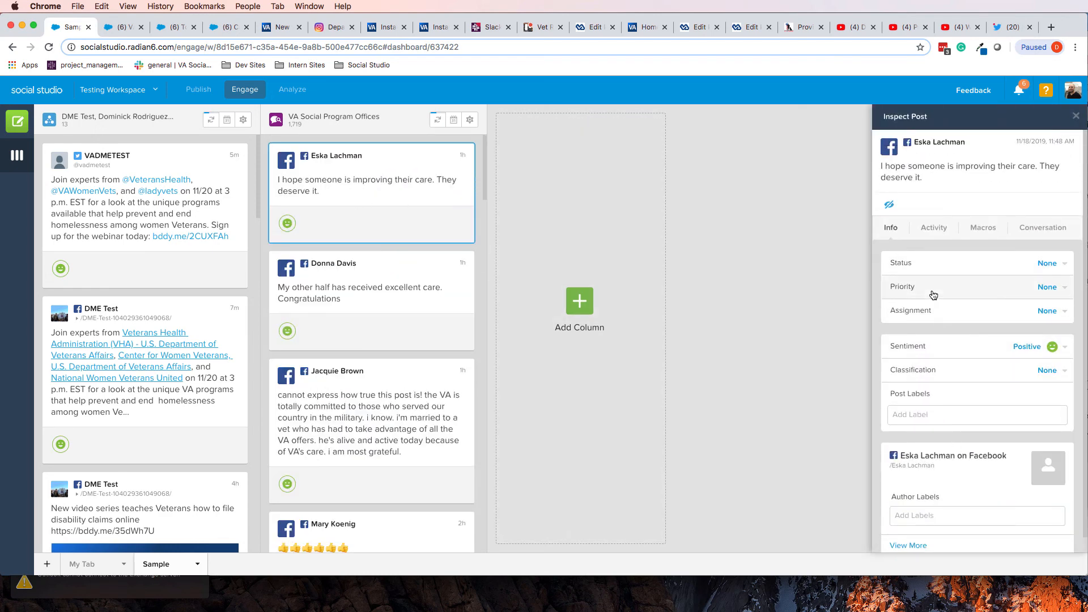
left_click(933, 227)
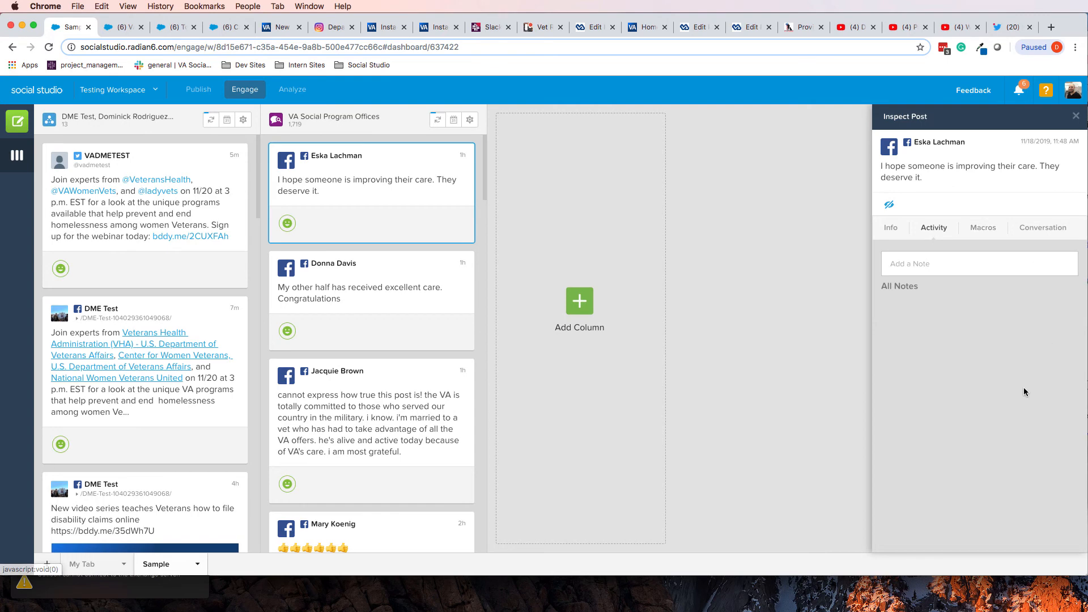
left_click(1047, 227)
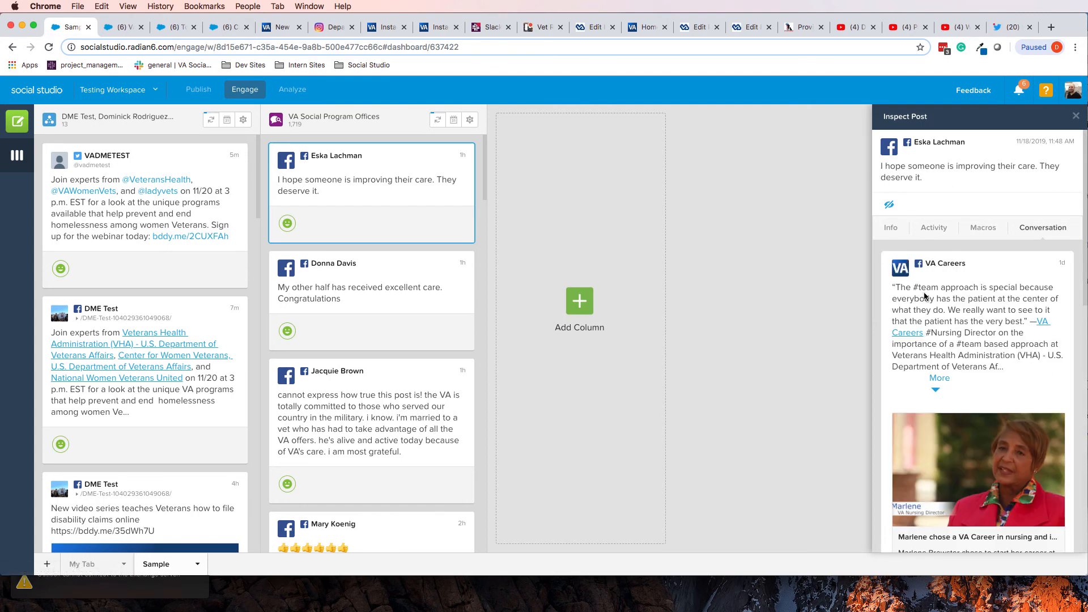
Step: Review the inspected post's conversation, then browse the posts in the VA Social Program Offices and DME Test columns of the Sample tab
scroll(947, 338, "down", 1)
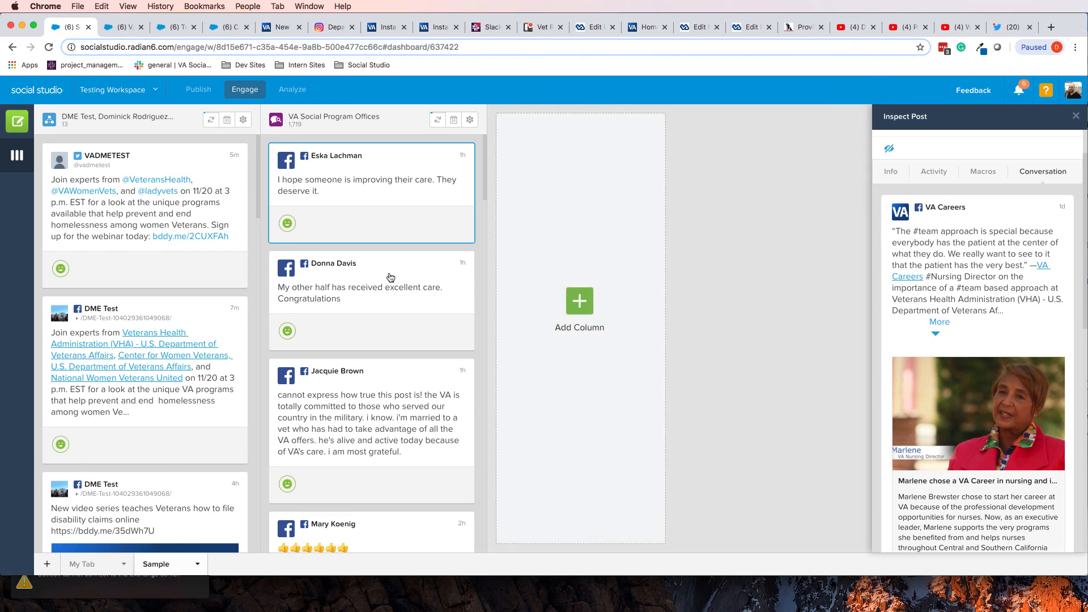
scroll(397, 307, "down", 10)
scroll(402, 314, "down", 10)
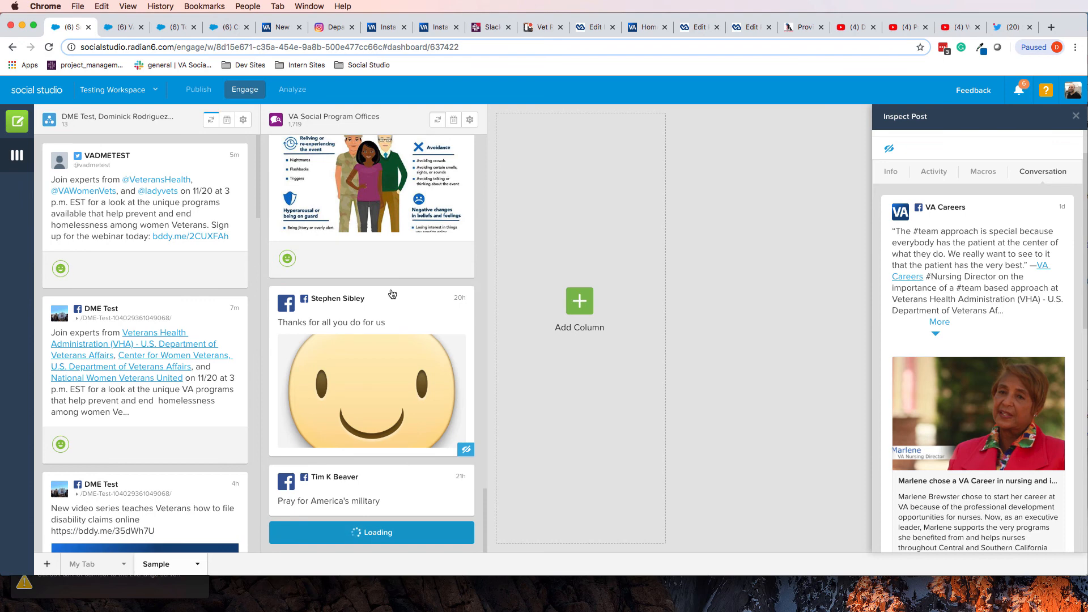
scroll(390, 223, "up", 10)
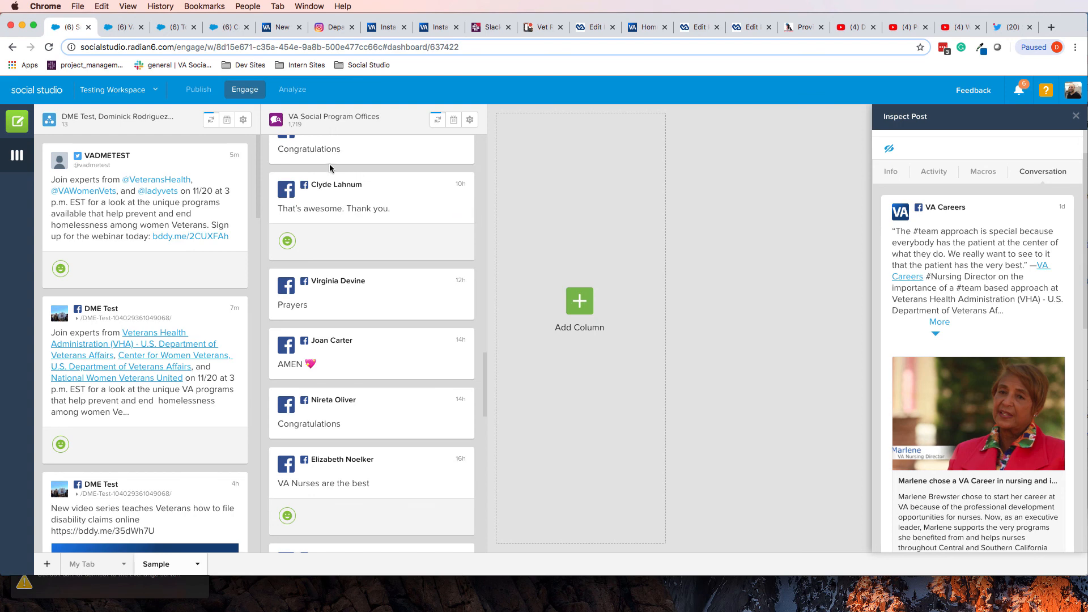
scroll(340, 244, "down", 10)
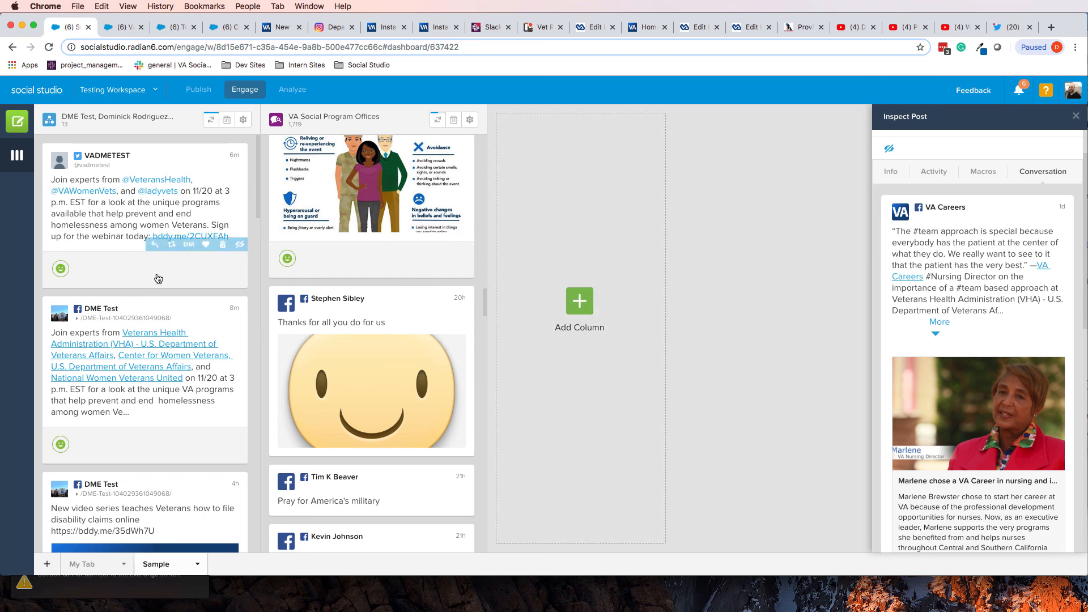
scroll(155, 250, "down", 3)
scroll(348, 218, "up", 2)
scroll(347, 218, "up", 5)
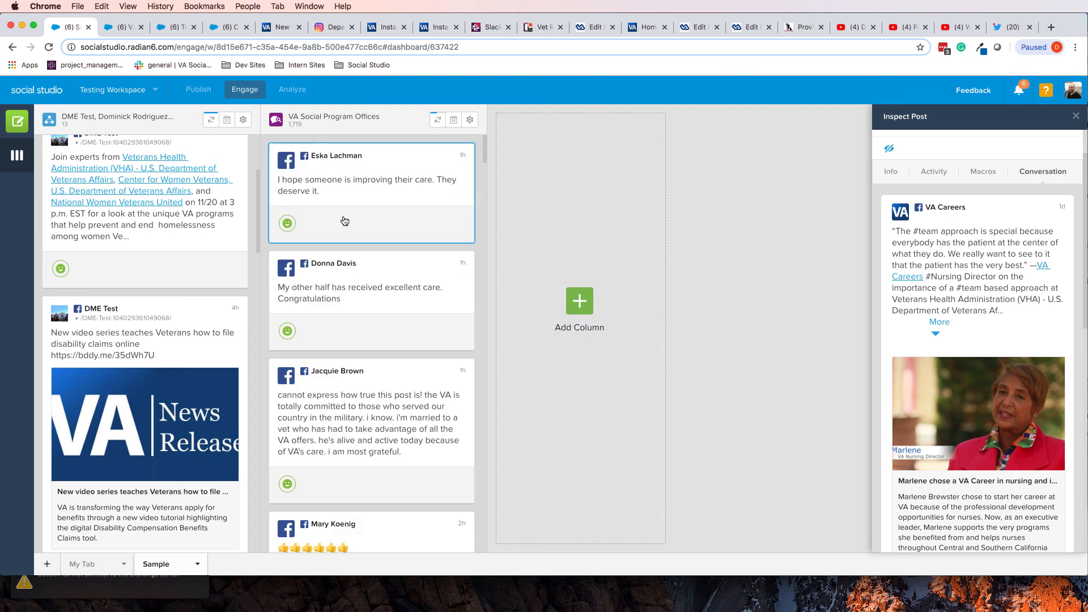
scroll(134, 244, "up", 3)
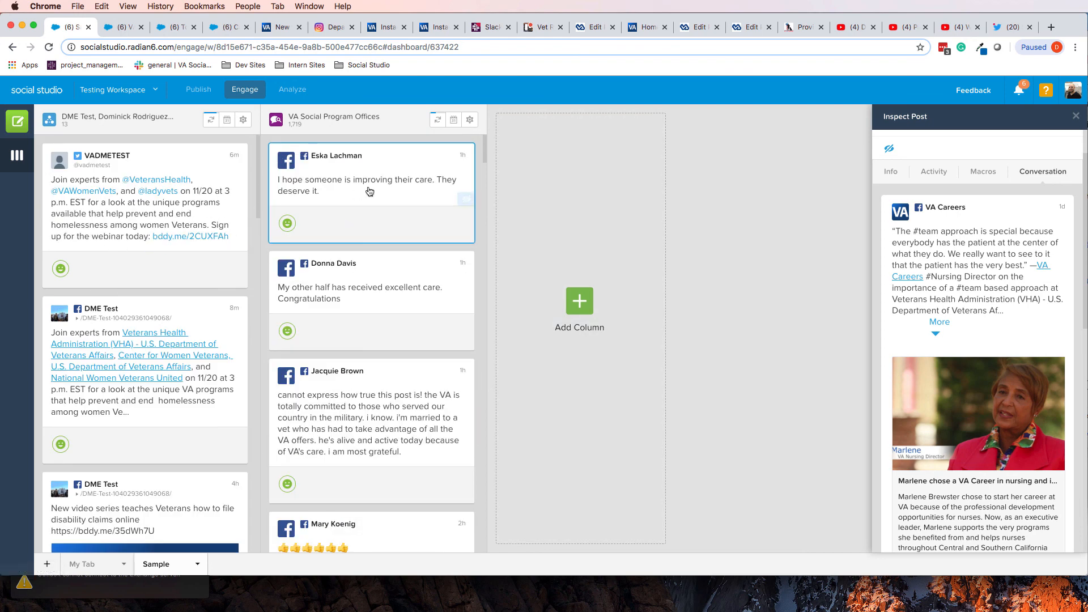